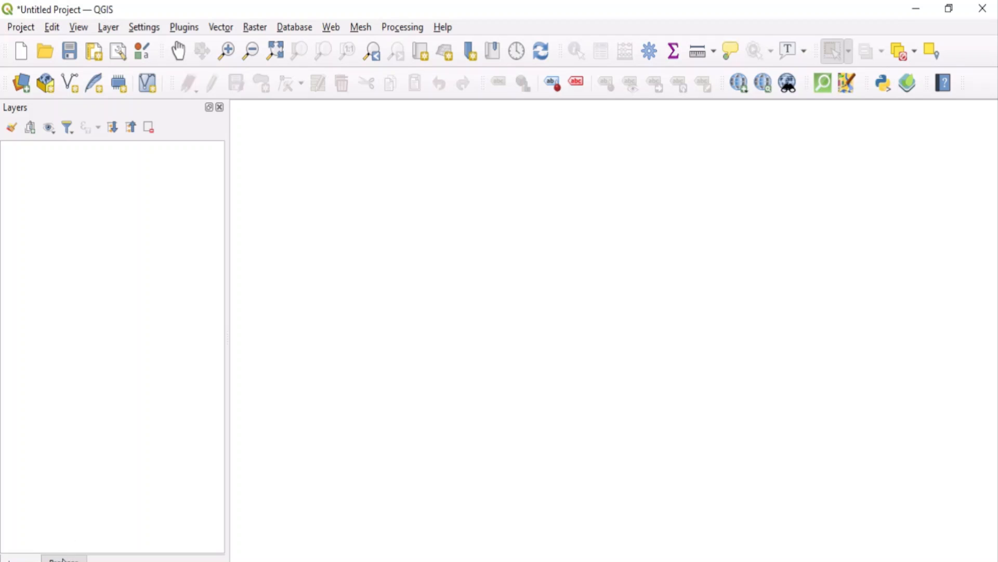
Step: Add gadm36_0.shp from the gadm36_levels_shp.zip archive in D:\GIS_Data to the project and make it the current layer
click(63, 558)
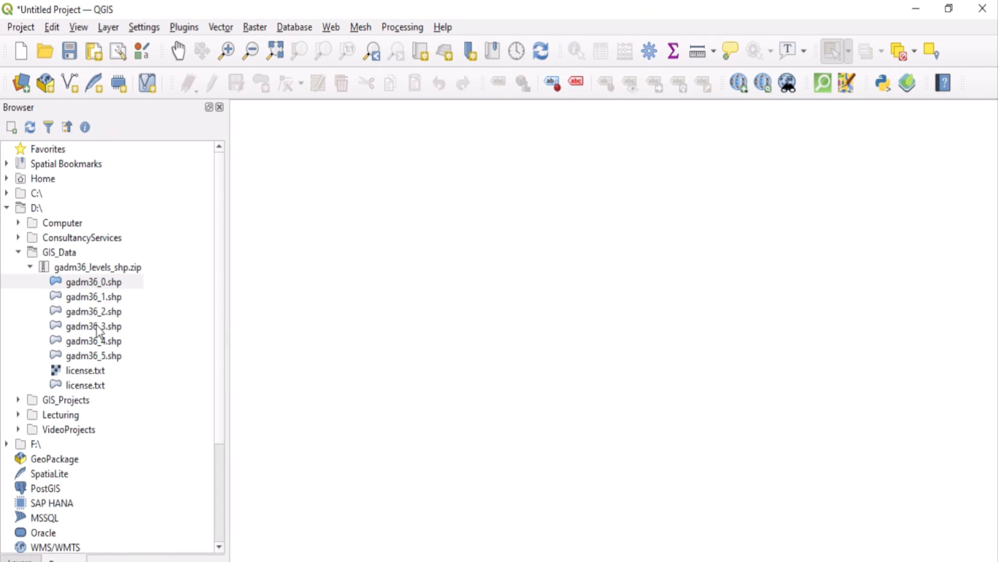
click(102, 287)
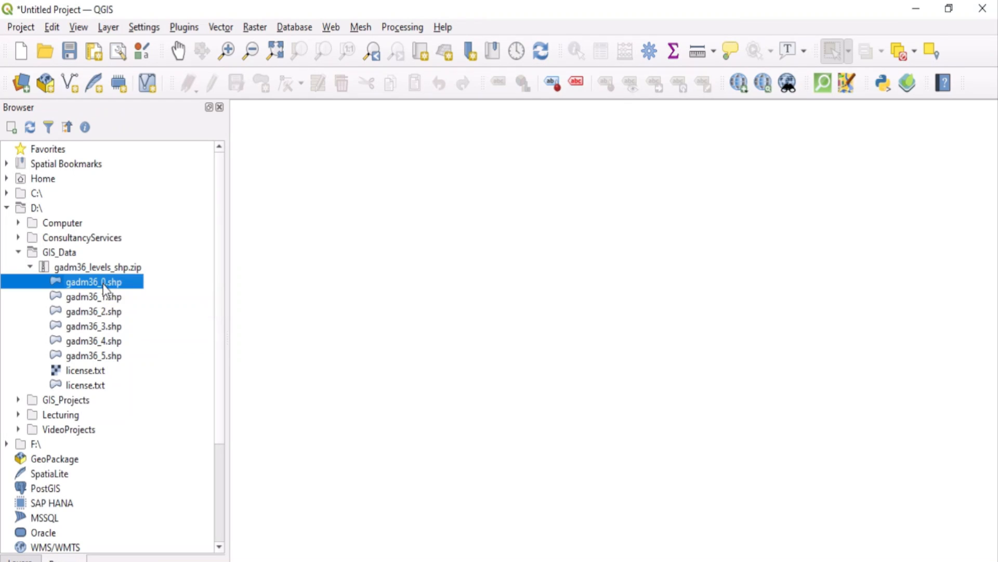
right_click(103, 284)
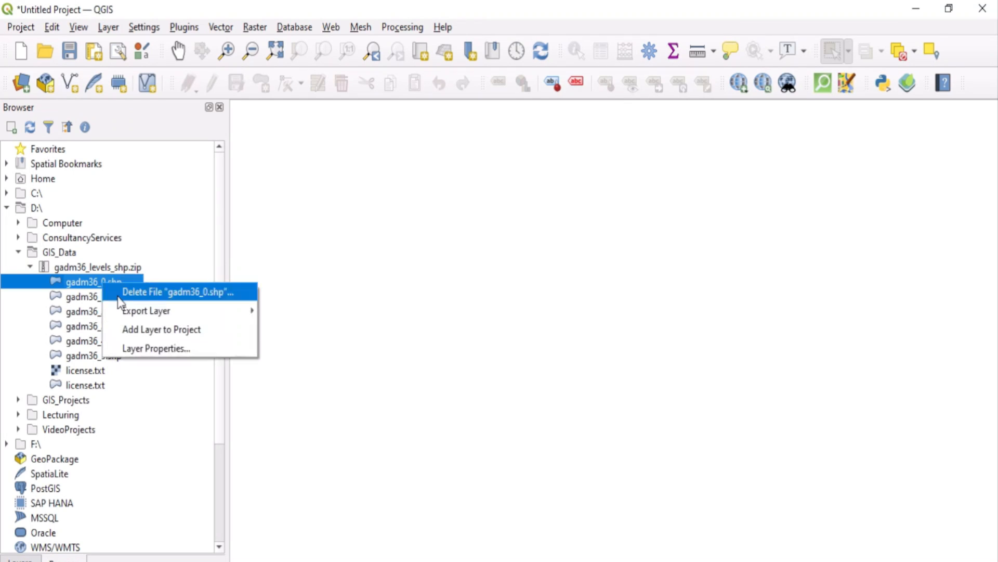
click(150, 331)
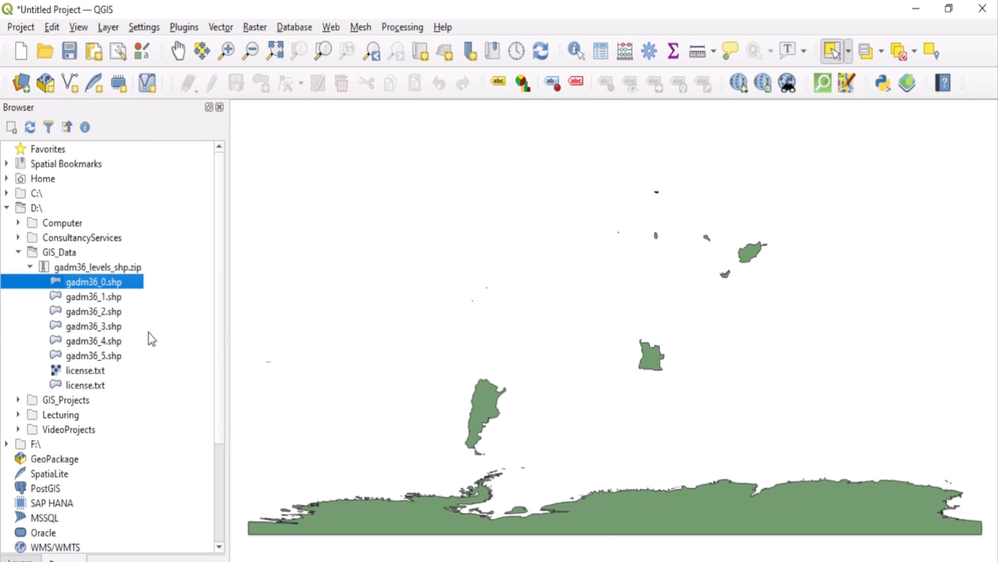
click(20, 558)
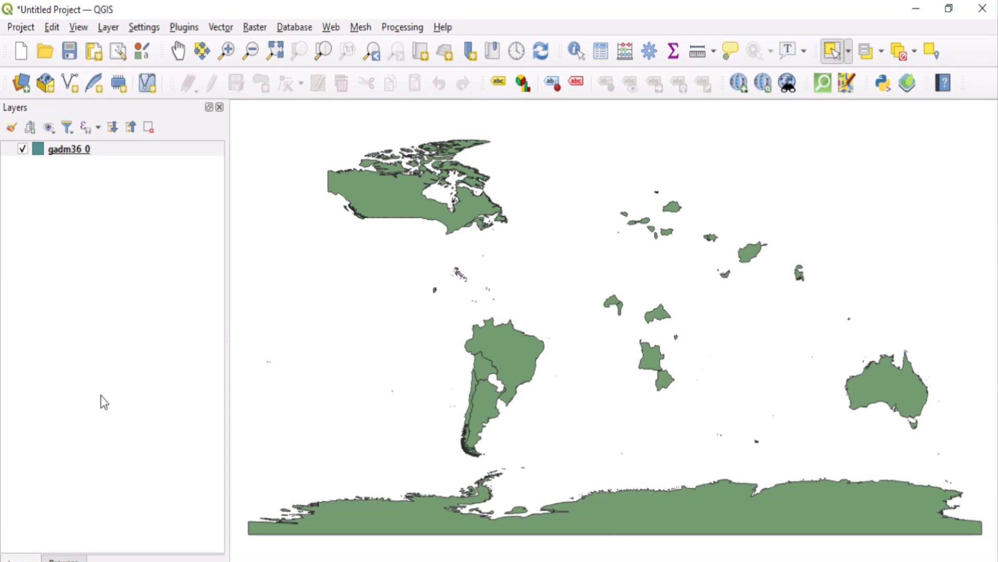
click(142, 155)
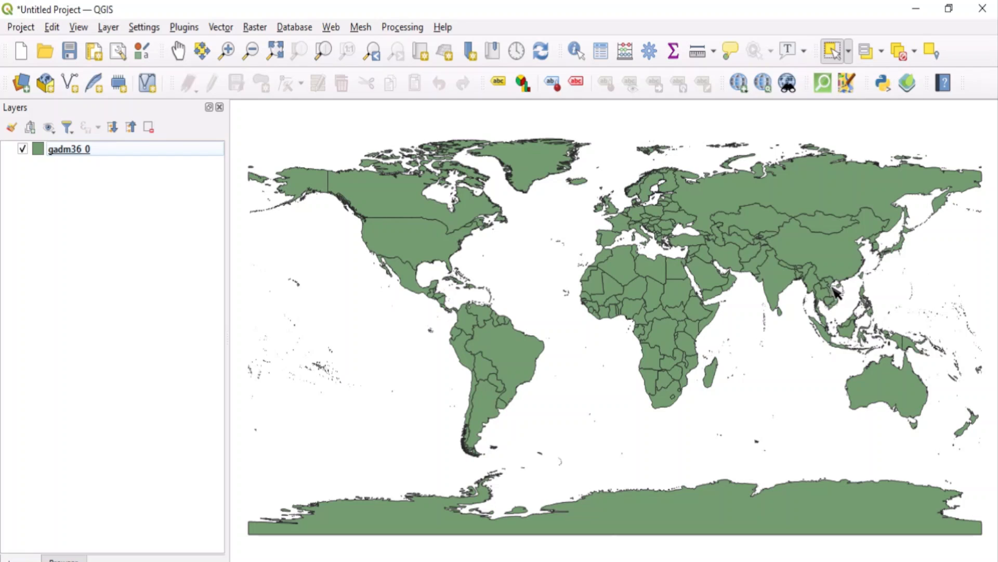
Step: Select Laos and all its bordering countries on the map in the gadm36_0 layer with a selection rectangle
click(228, 52)
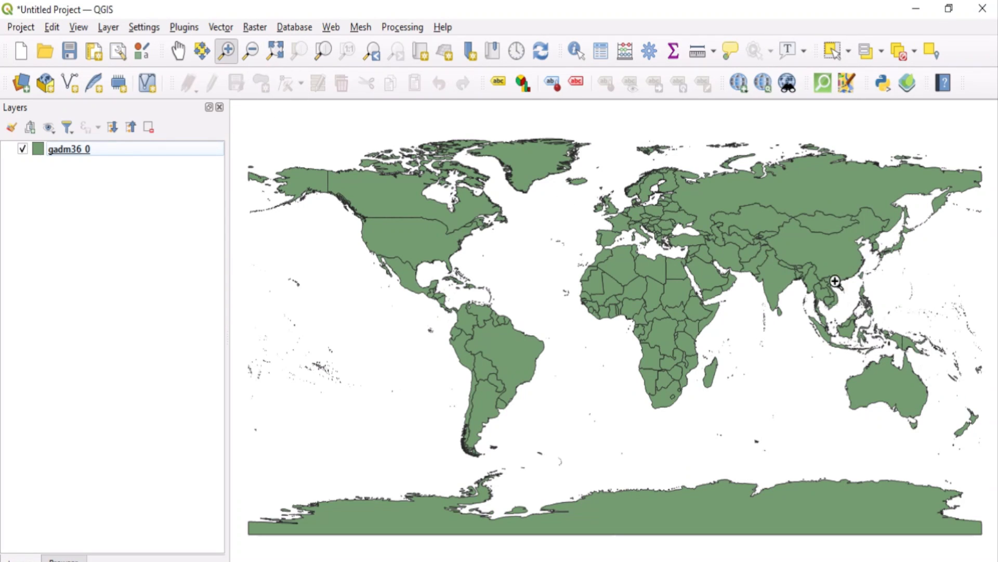
drag(810, 271, 847, 313)
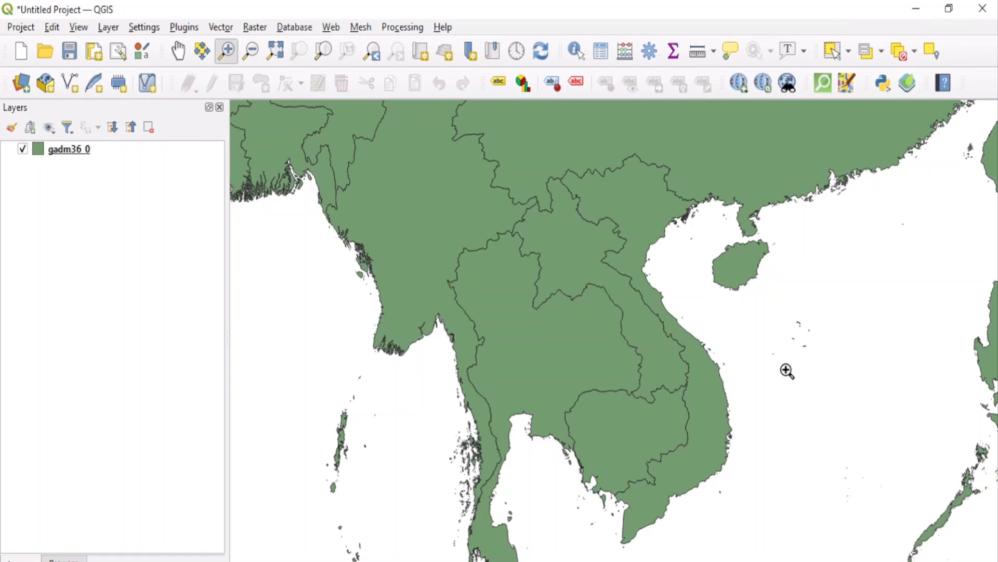
click(849, 52)
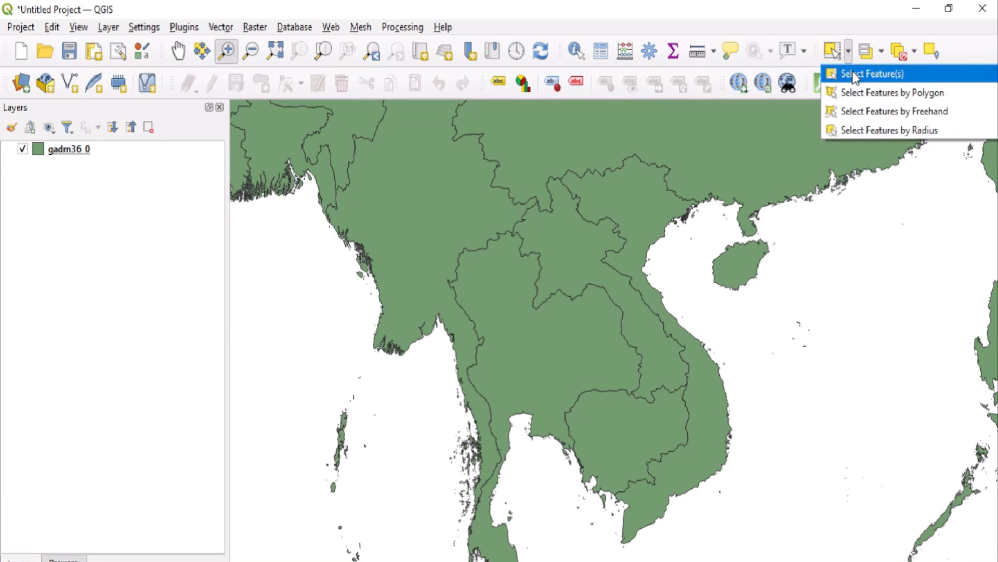
click(852, 75)
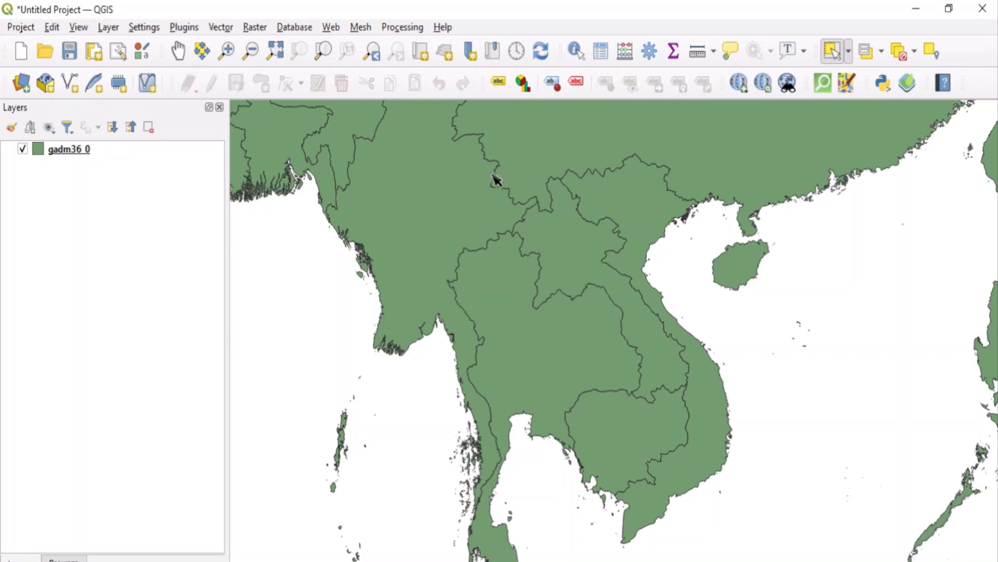
drag(487, 172, 705, 417)
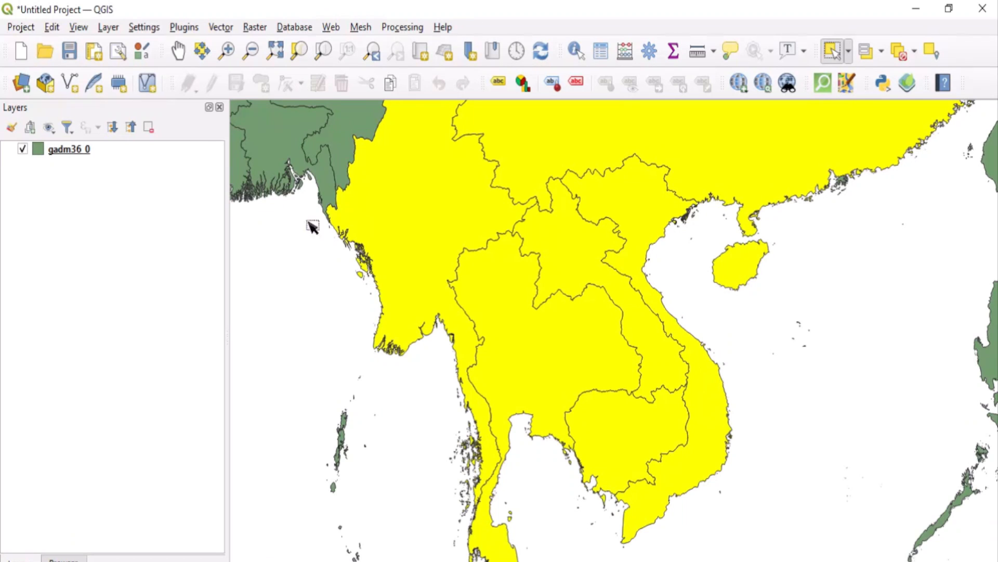
Step: Set up an export of the gadm36_0 layer as an ESRI Shapefile named CountriesBorderedLaos in D:\GIS_Data
click(76, 153)
right_click(77, 155)
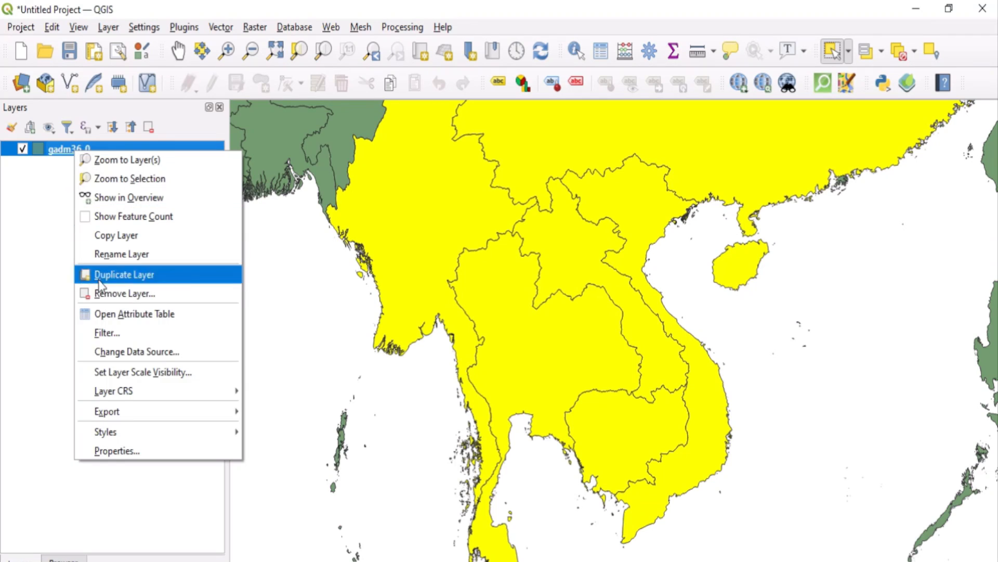
mouse_move(130, 414)
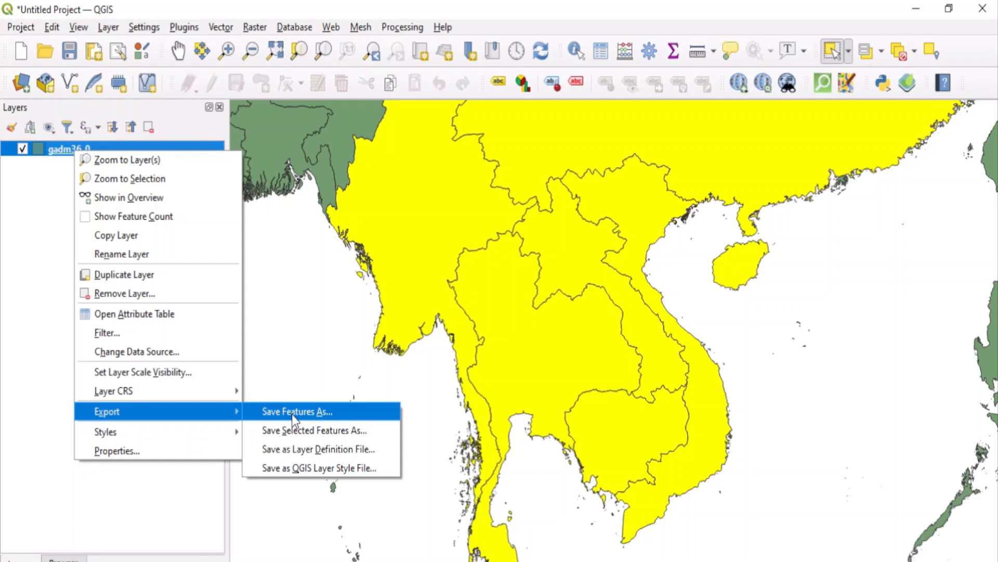
click(291, 414)
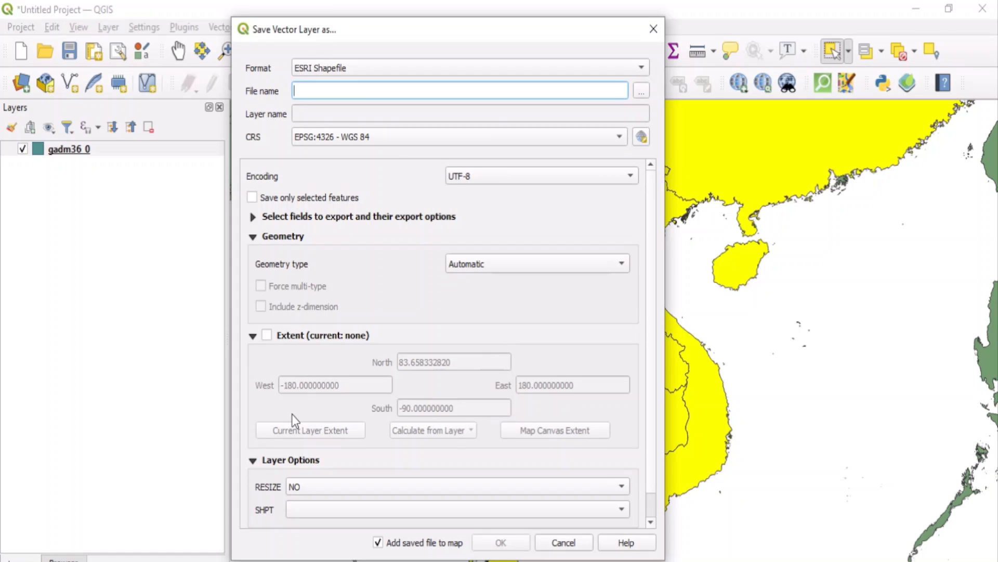
scroll(291, 414, down, 1)
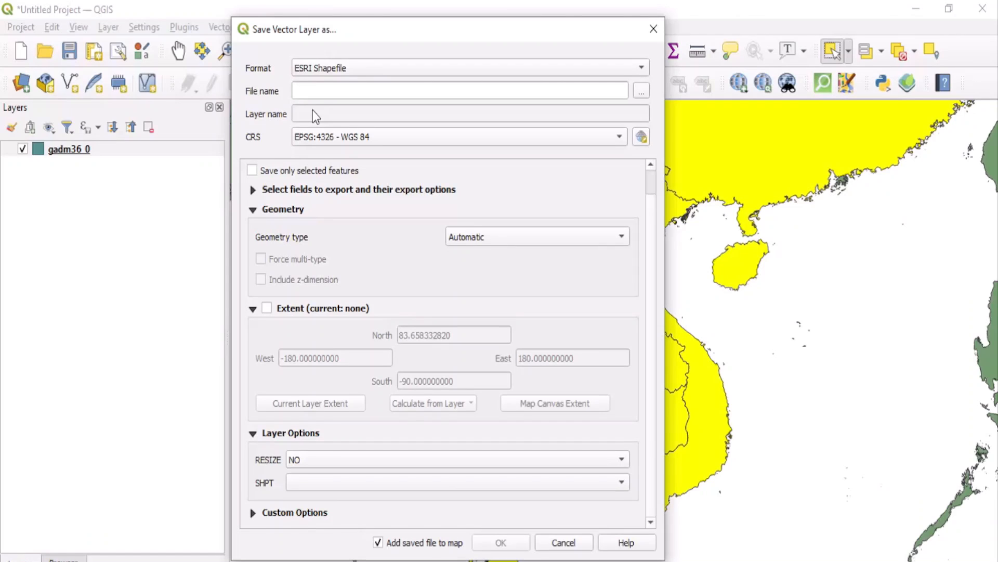
click(335, 73)
click(642, 92)
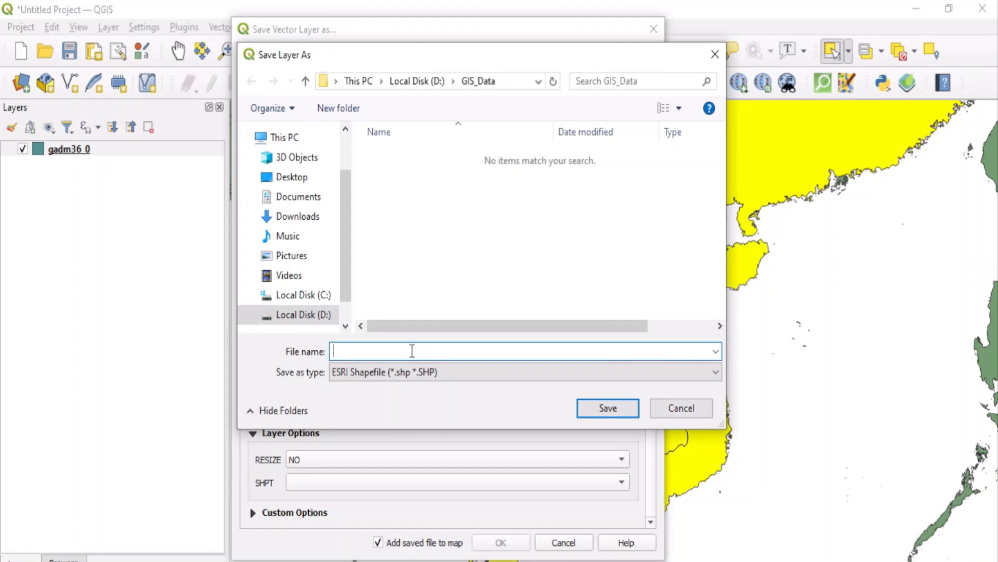
text(CountriesBordere)
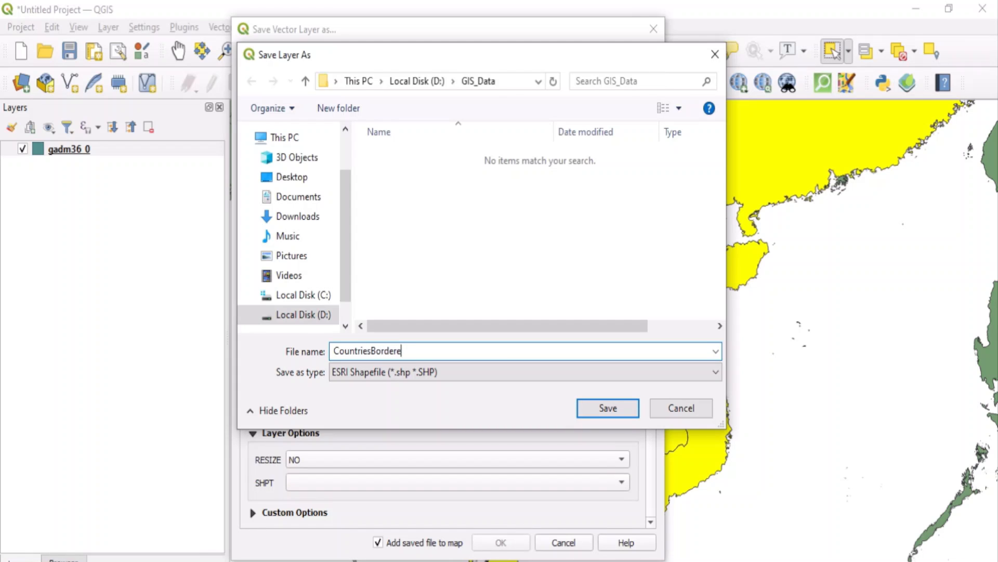
text(dLaos)
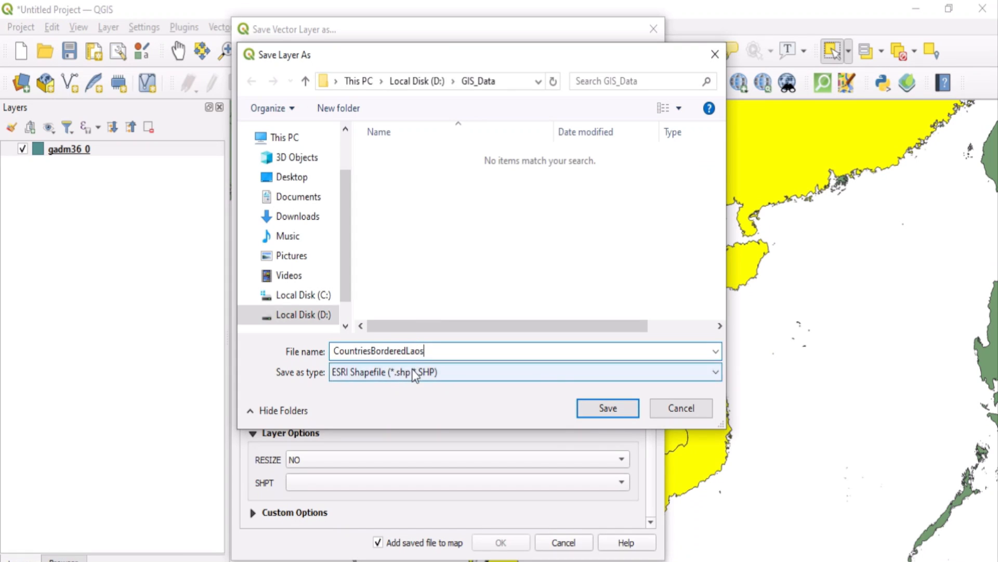
click(606, 409)
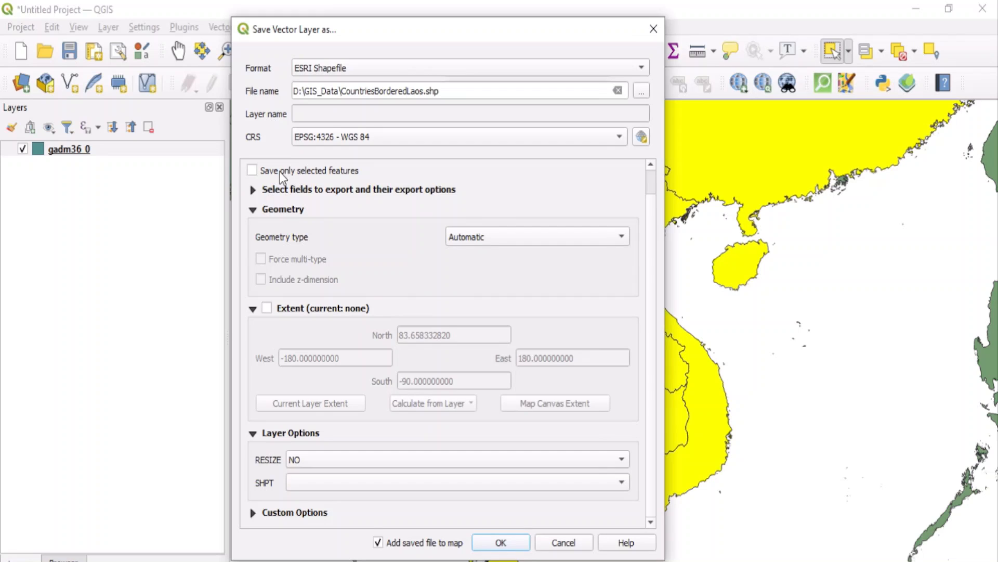
Step: Export only the selected features, with GADM entered as the custom data source option
click(255, 173)
click(254, 190)
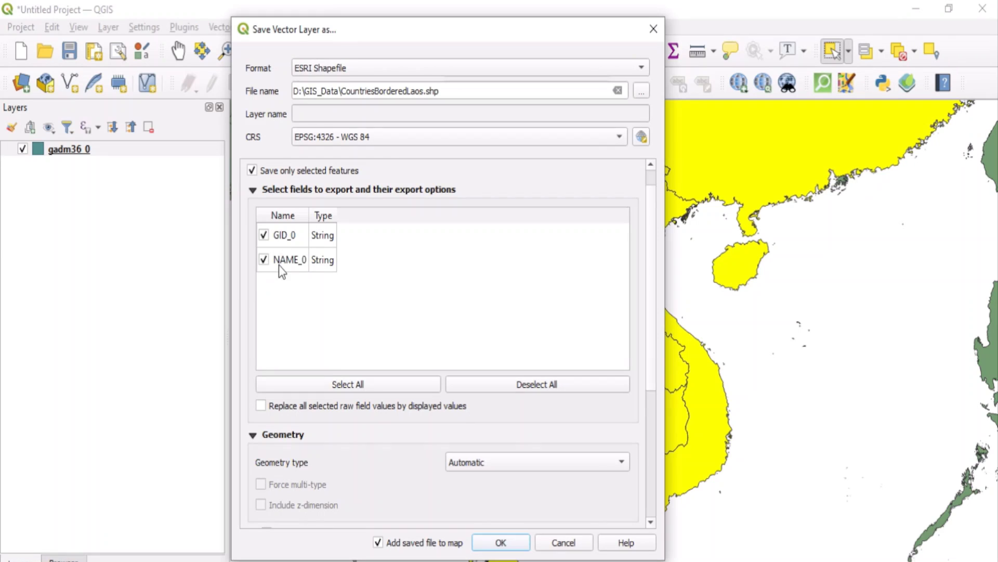
click(253, 189)
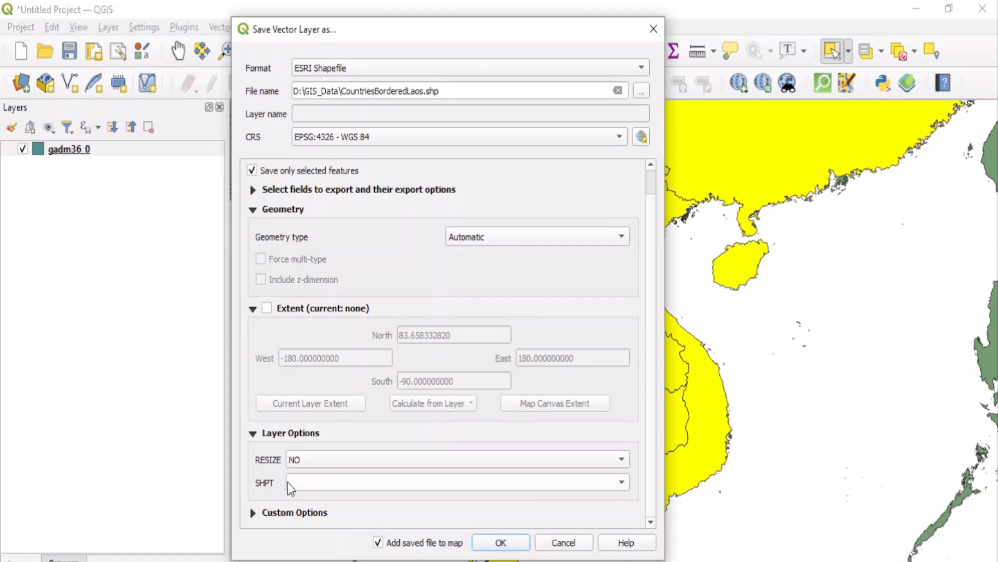
click(252, 514)
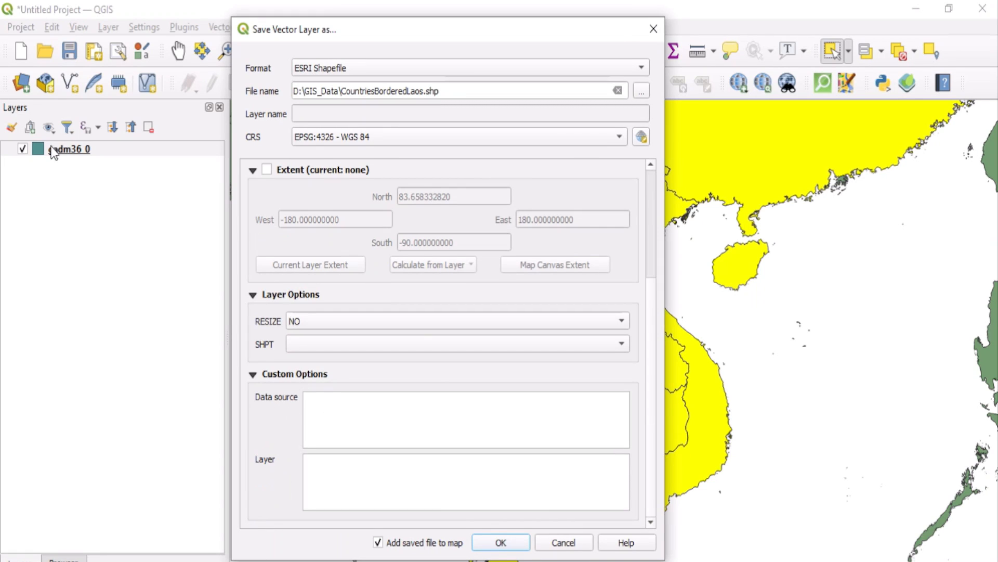
click(323, 407)
text(GADM)
click(502, 545)
click(501, 543)
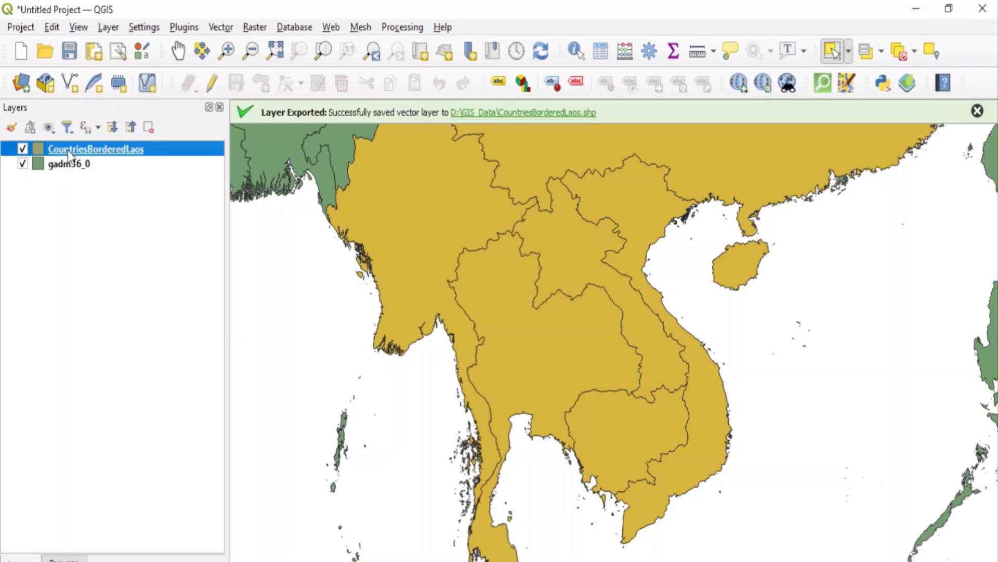
Step: Hide the gadm36_0 layer and zoom the map to the full CountriesBorderedLaos layer
click(100, 153)
click(22, 164)
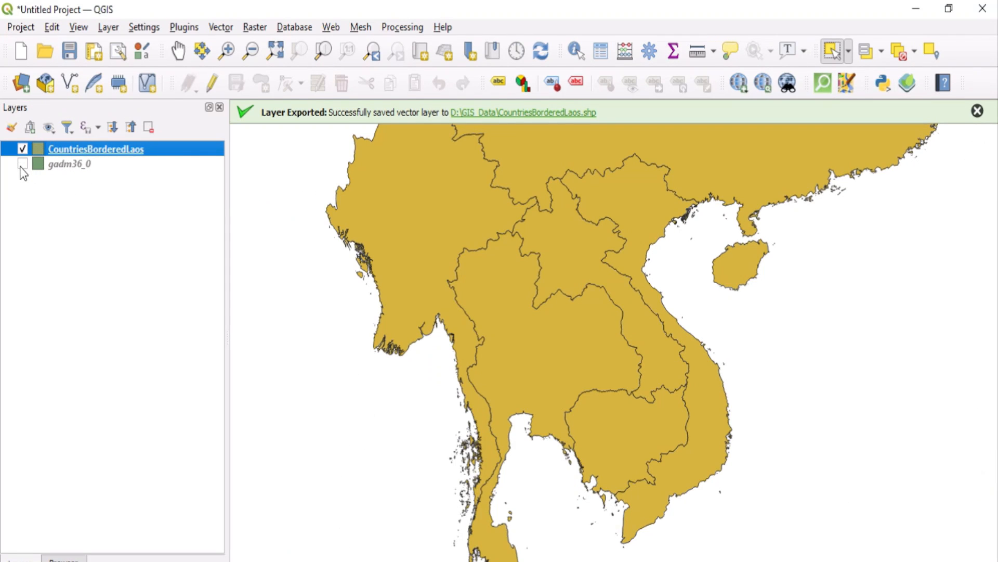
right_click(75, 154)
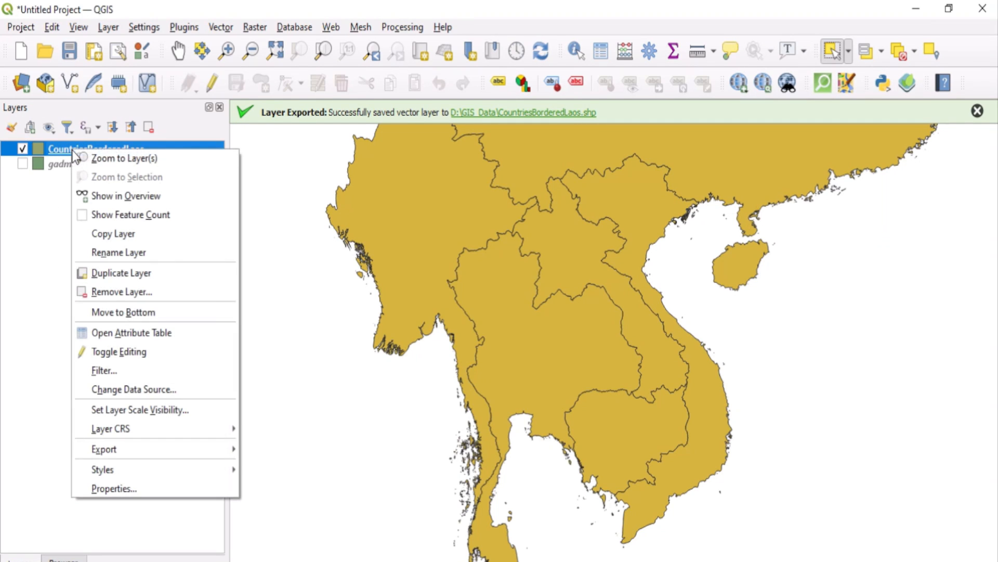
click(106, 161)
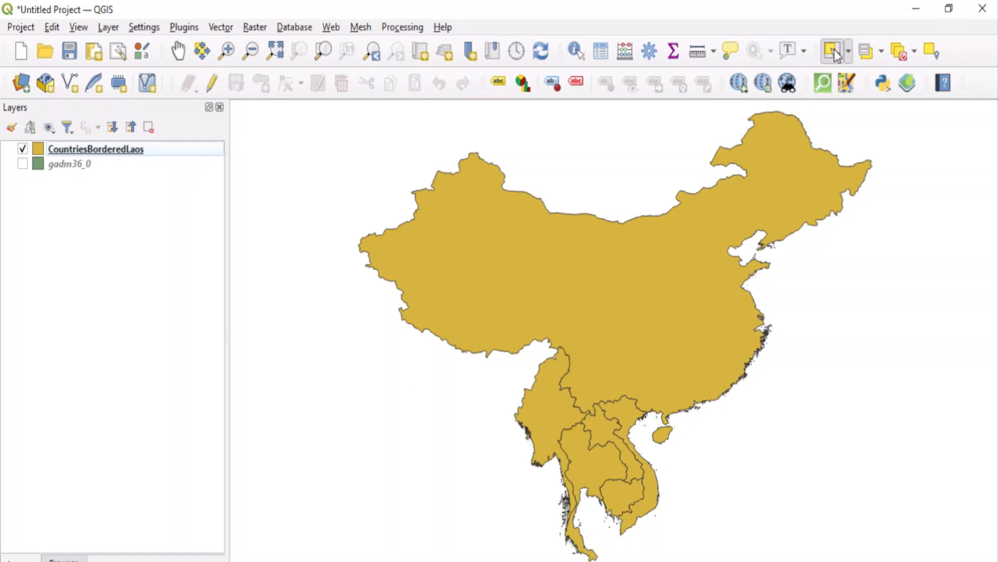
Step: Select the Laos polygon in the CountriesBorderedLaos layer using the Select Feature(s) tool
click(849, 59)
click(848, 71)
click(606, 431)
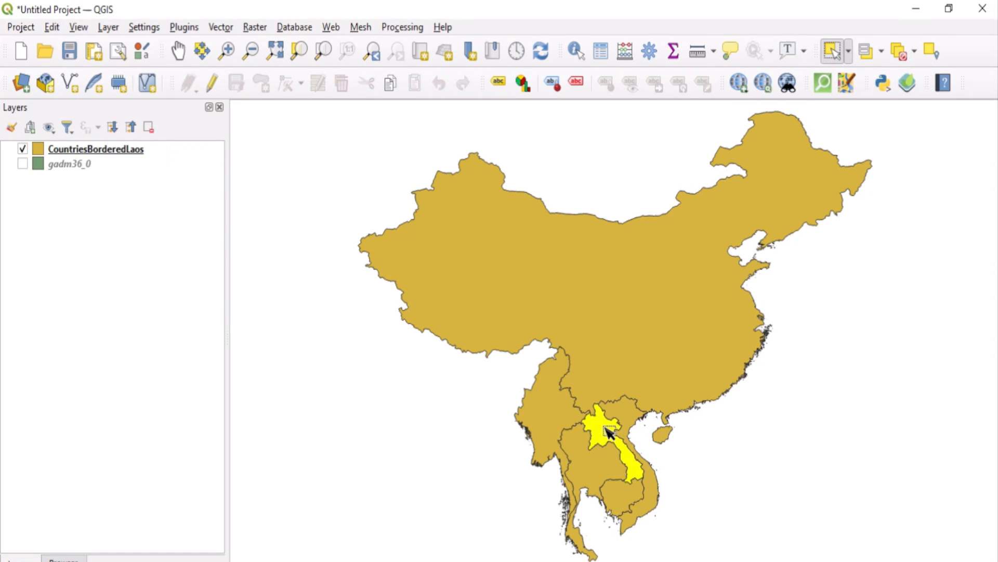
Step: Set up an export of the selected Laos feature from CountriesBorderedLaos as an ESRI Shapefile named Laos_BD in D:\GIS_Data
right_click(96, 151)
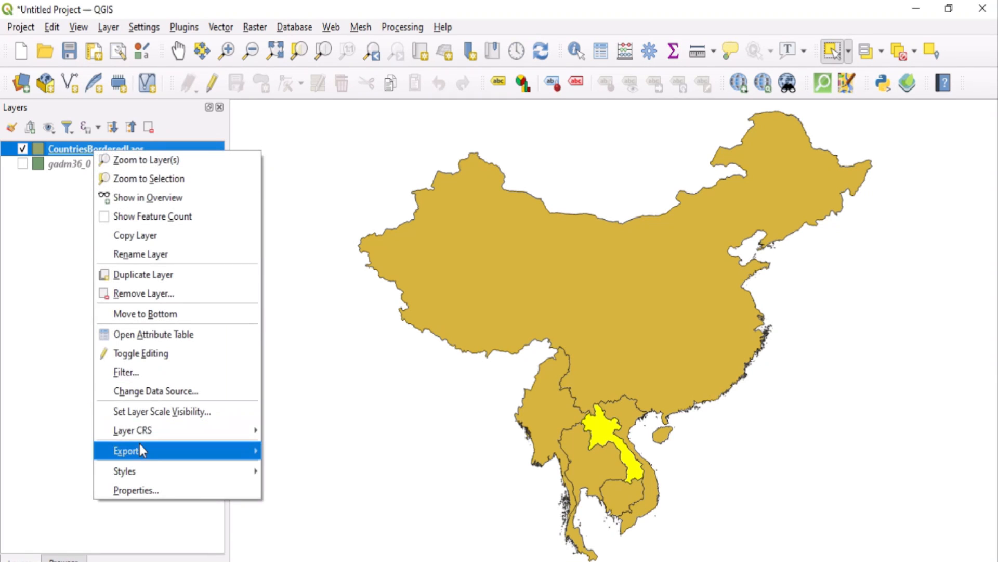
mouse_move(139, 448)
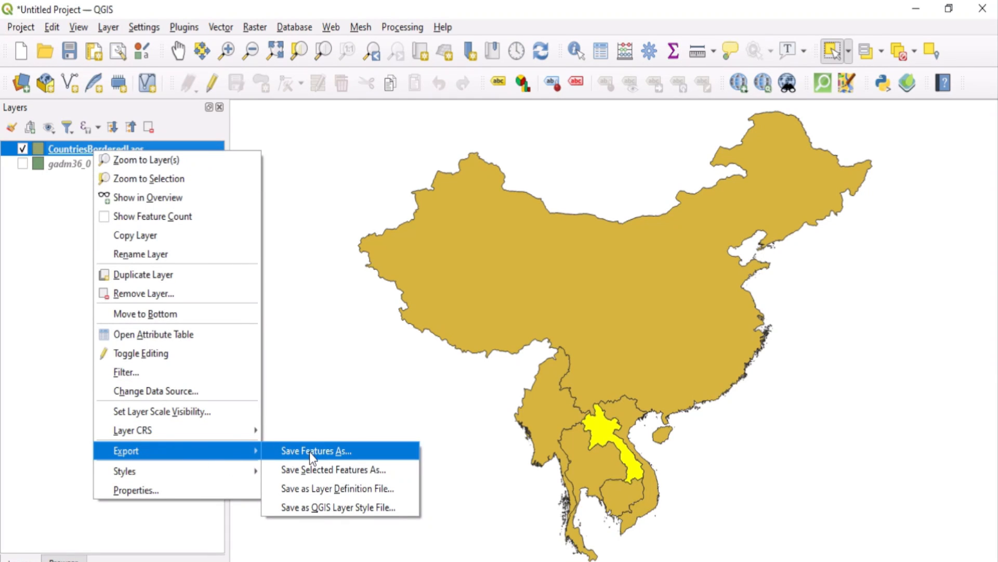
click(371, 472)
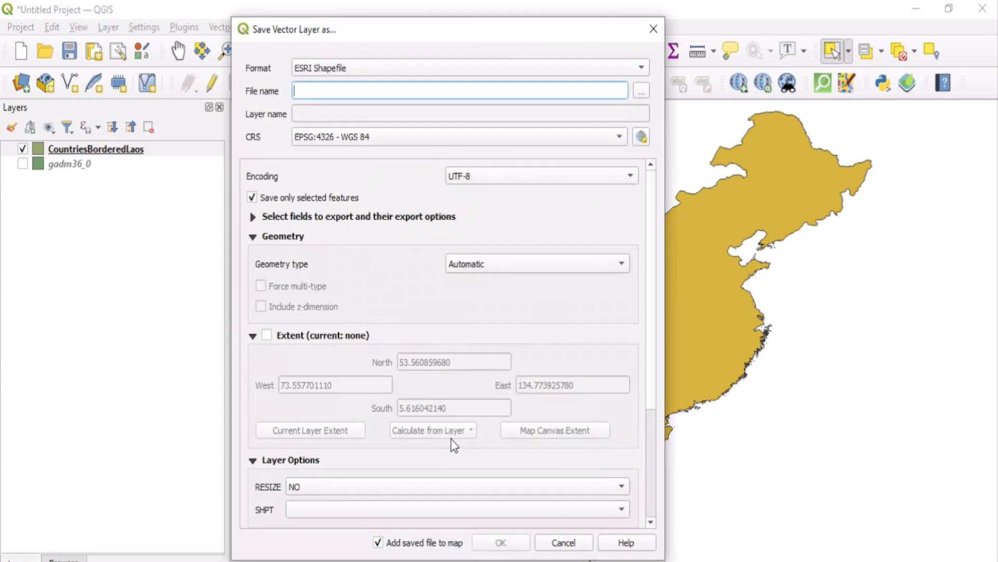
click(641, 91)
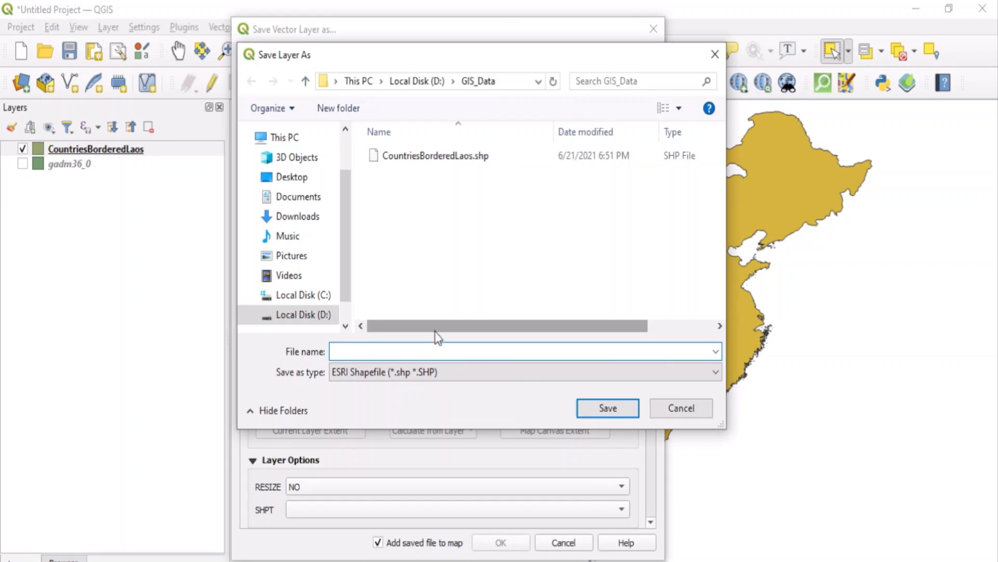
text(L)
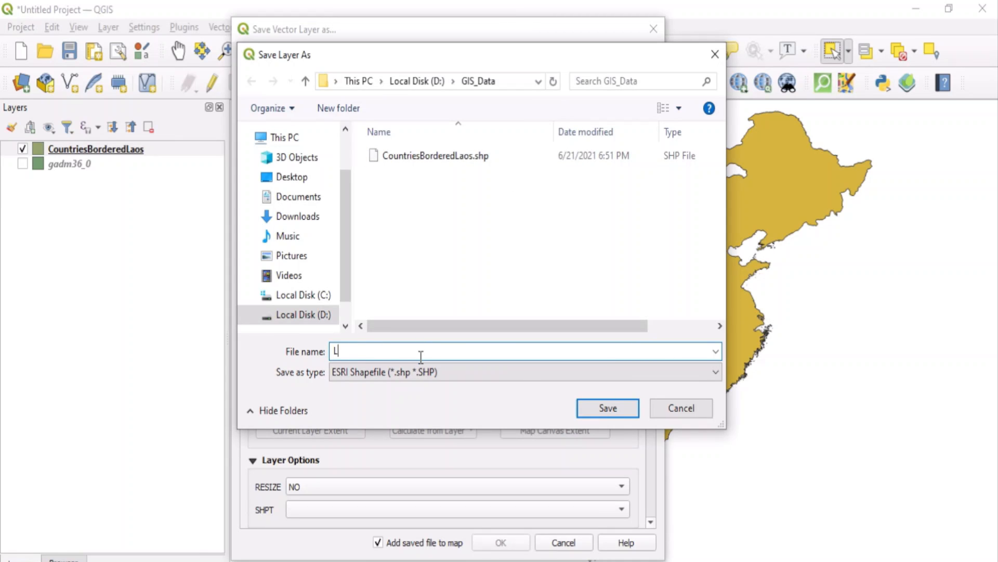
text(aos_BD)
click(603, 408)
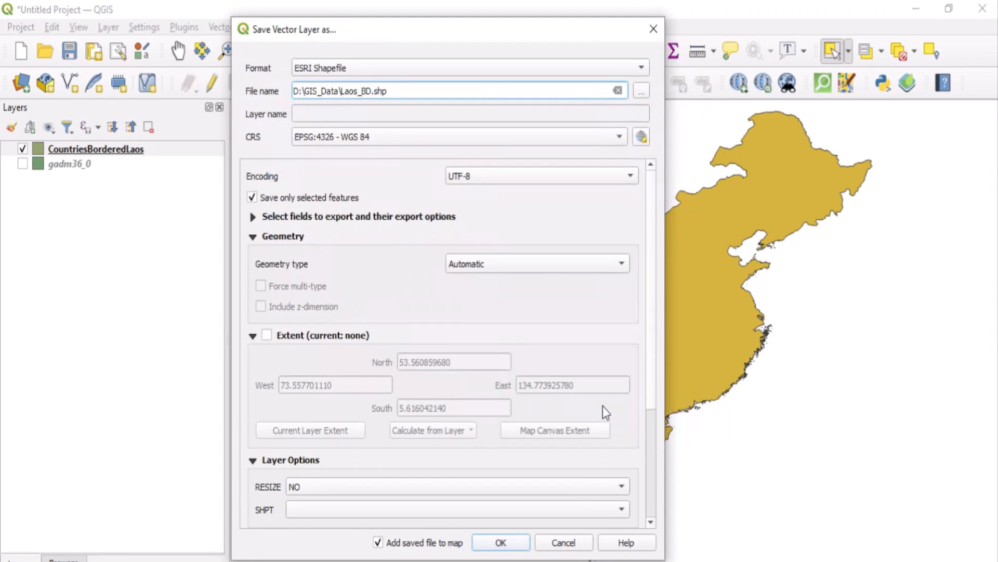
Step: Check the fields included in the export and enter GADM as the custom data source option
click(255, 220)
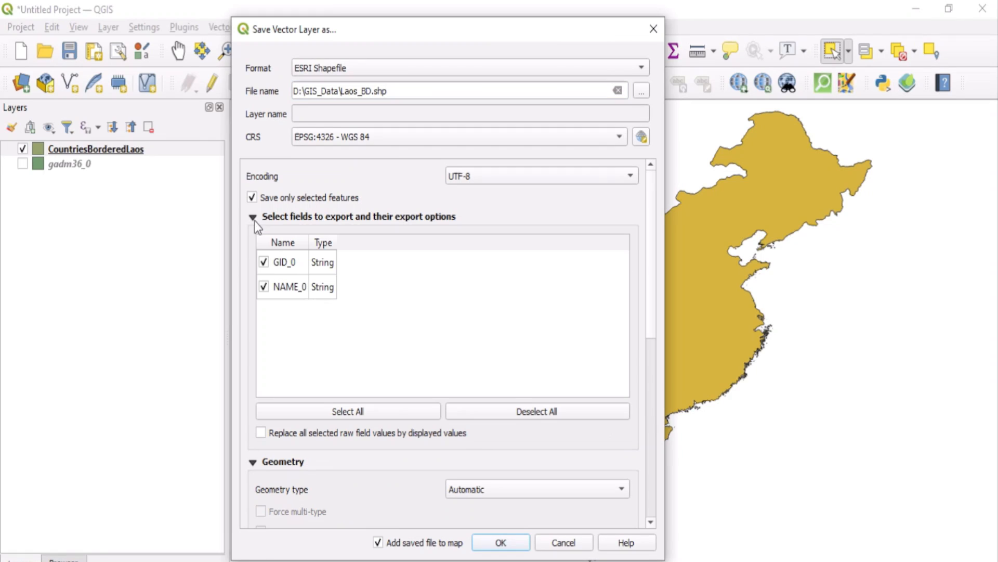
click(254, 219)
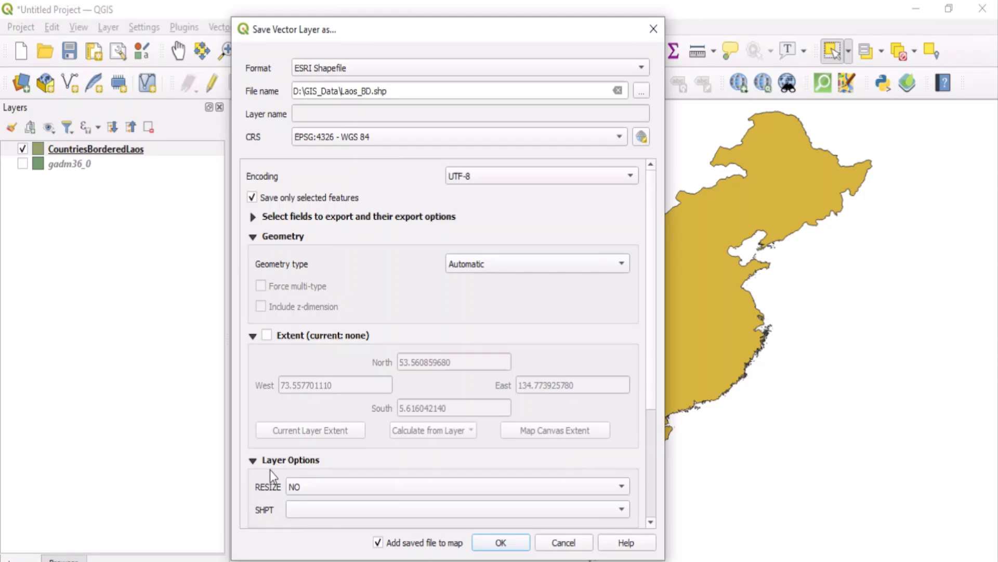
scroll(272, 463, down, 3)
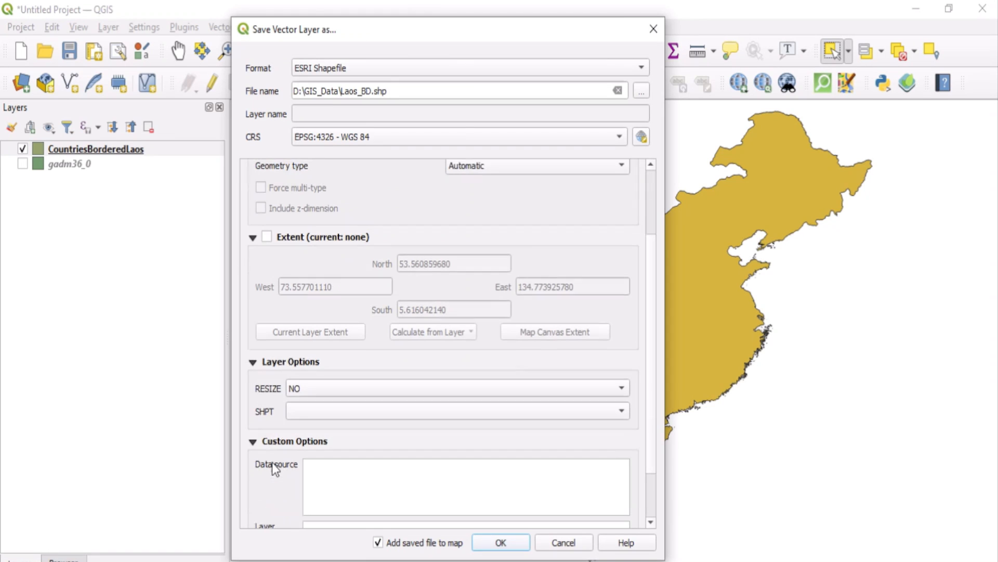
click(336, 476)
text(GADM)
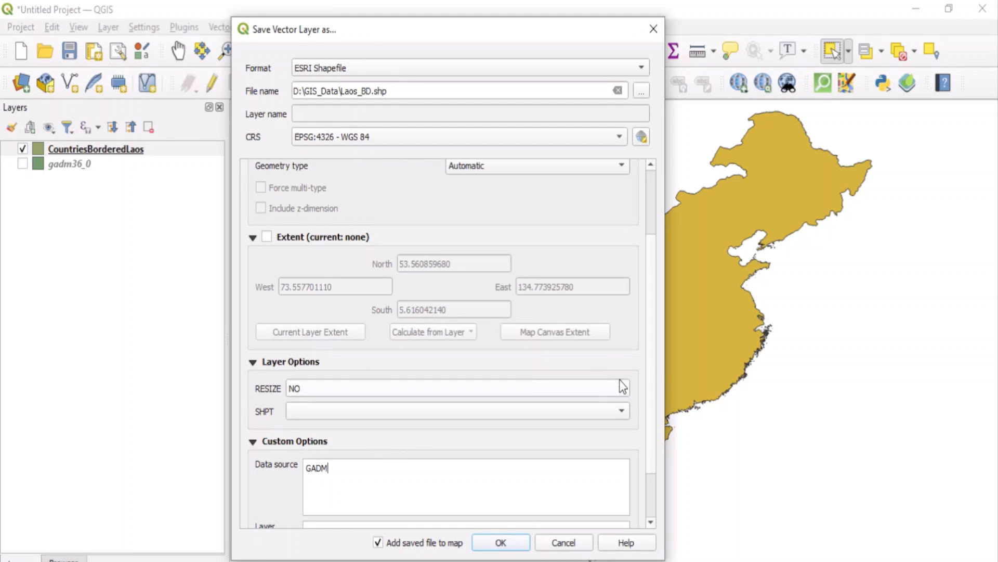
Step: Enter Country Boundary as the custom layer option and run the export of the selected feature
scroll(650, 368, down, 2)
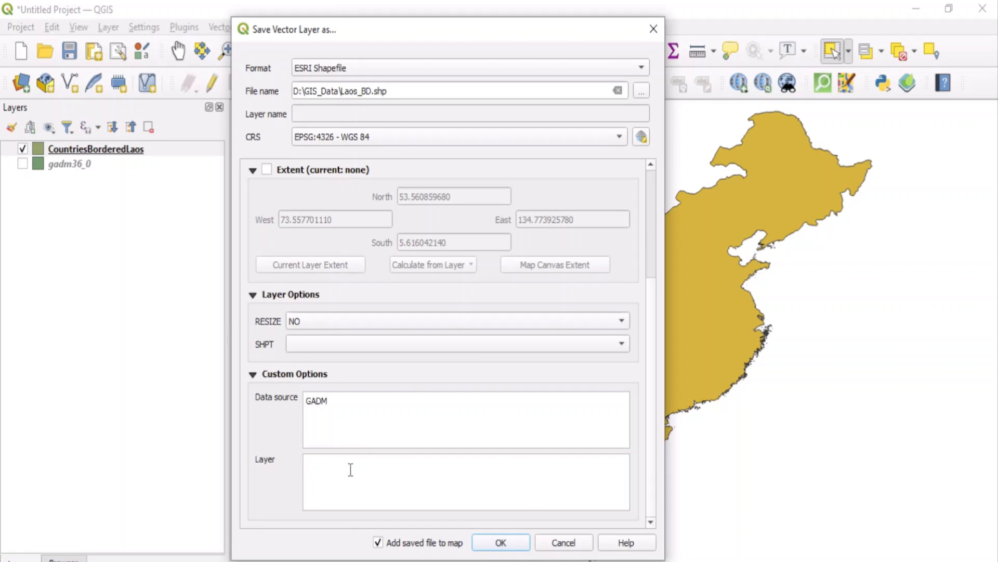
text(Countrey)
key(BackSpace)
key(BackSpace)
text(y Border)
key(BackSpace)
key(BackSpace)
key(BackSpace)
key(BackSpace)
text(oundary)
click(514, 544)
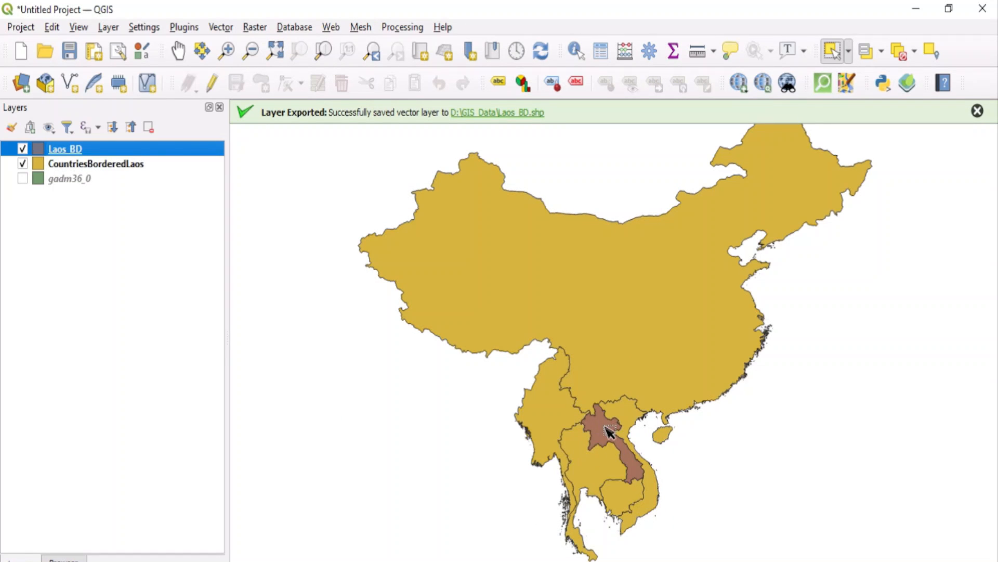
Step: Hide the CountriesBorderedLaos layer, zoom the map to the full Laos_BD layer and dismiss the export notification
click(23, 164)
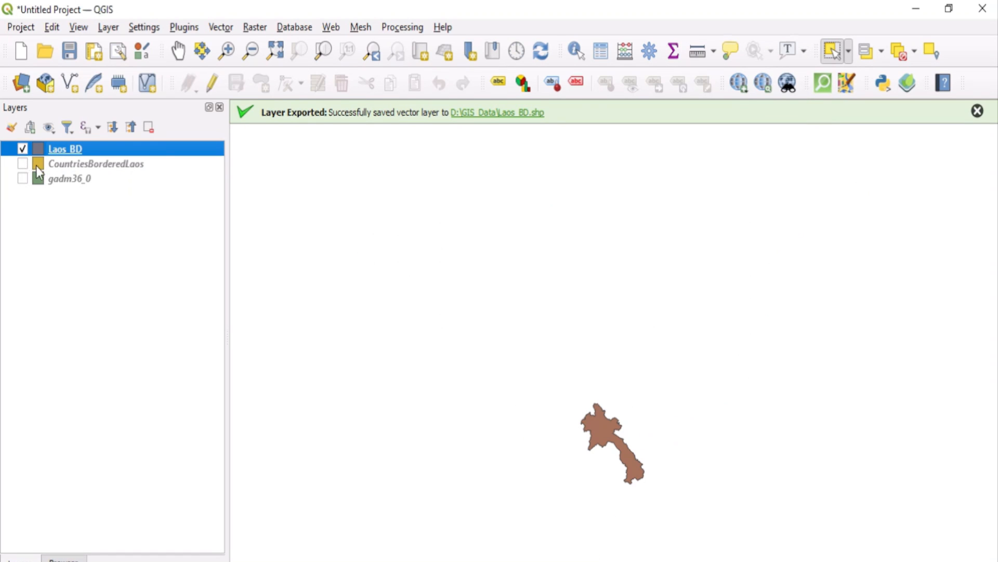
right_click(71, 155)
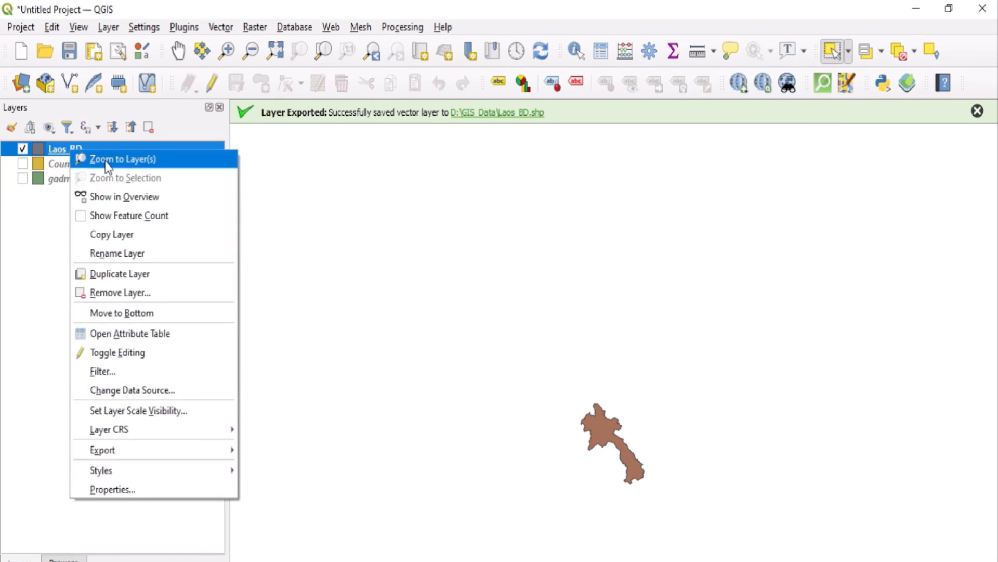
click(106, 159)
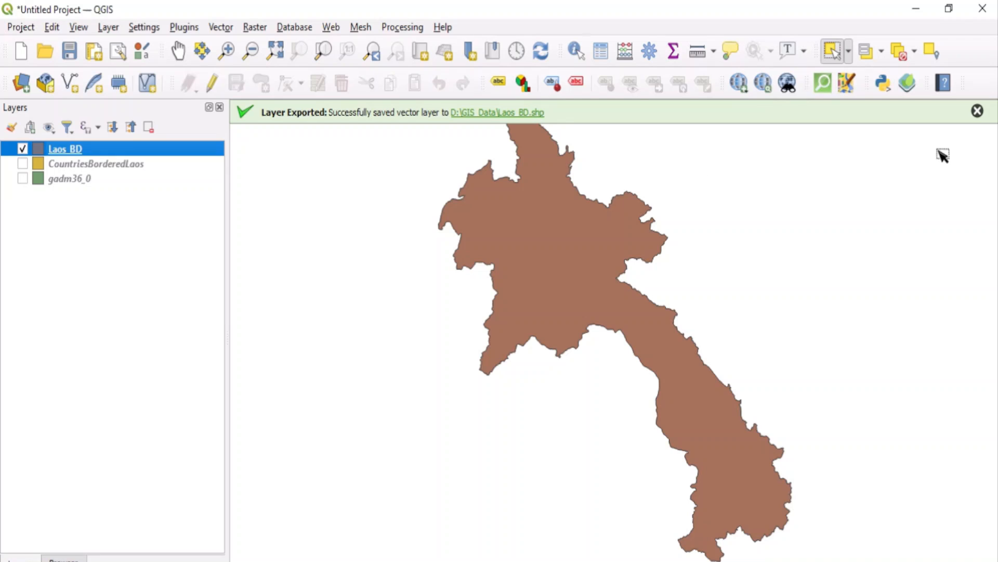
click(979, 111)
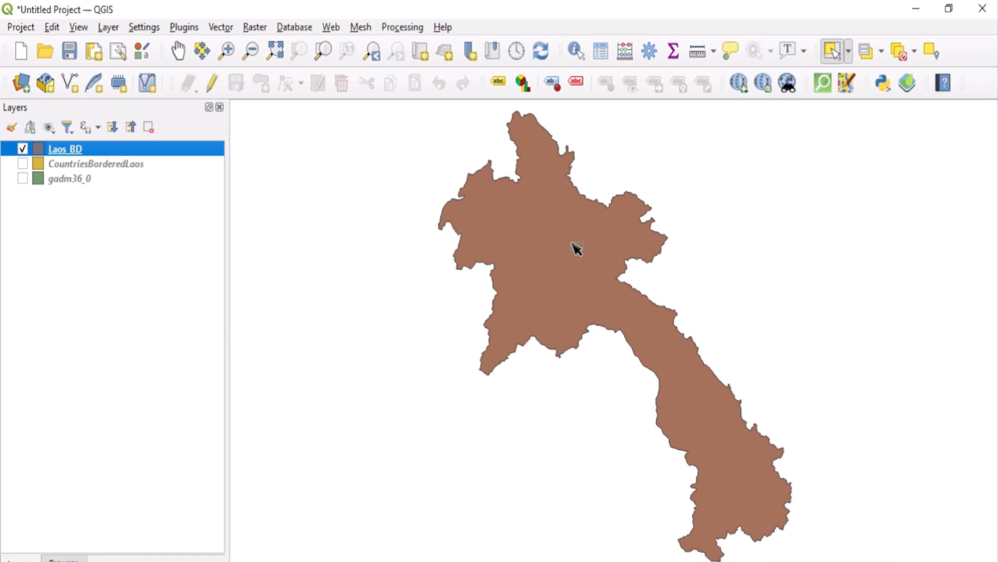